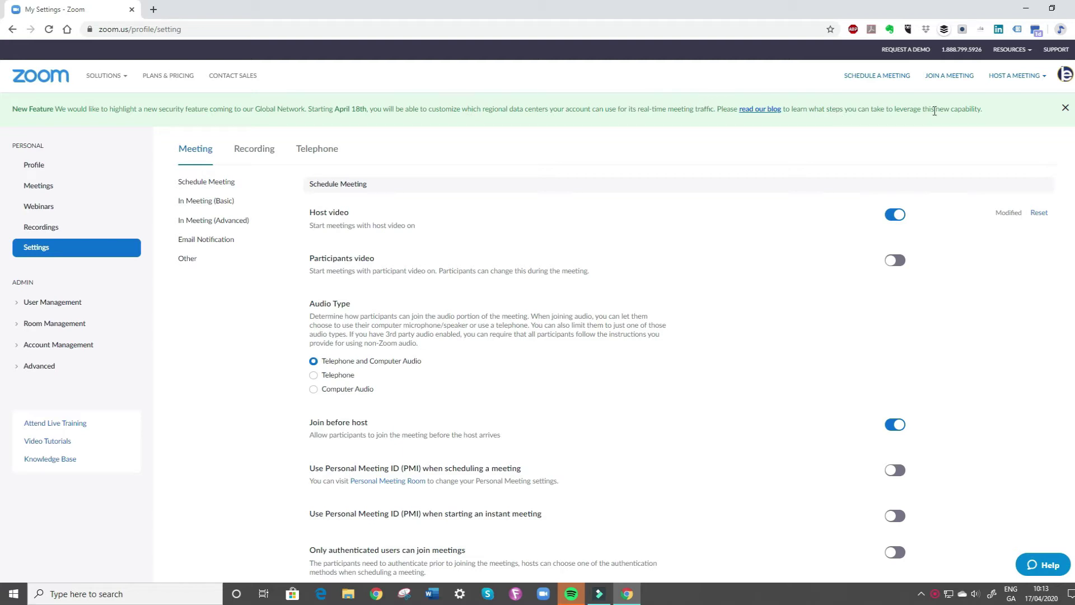
# Turn off Join before host in the Schedule Meeting settings
pyautogui.moveTo(1029, 51)
pyautogui.scroll(-2, 781, 269)
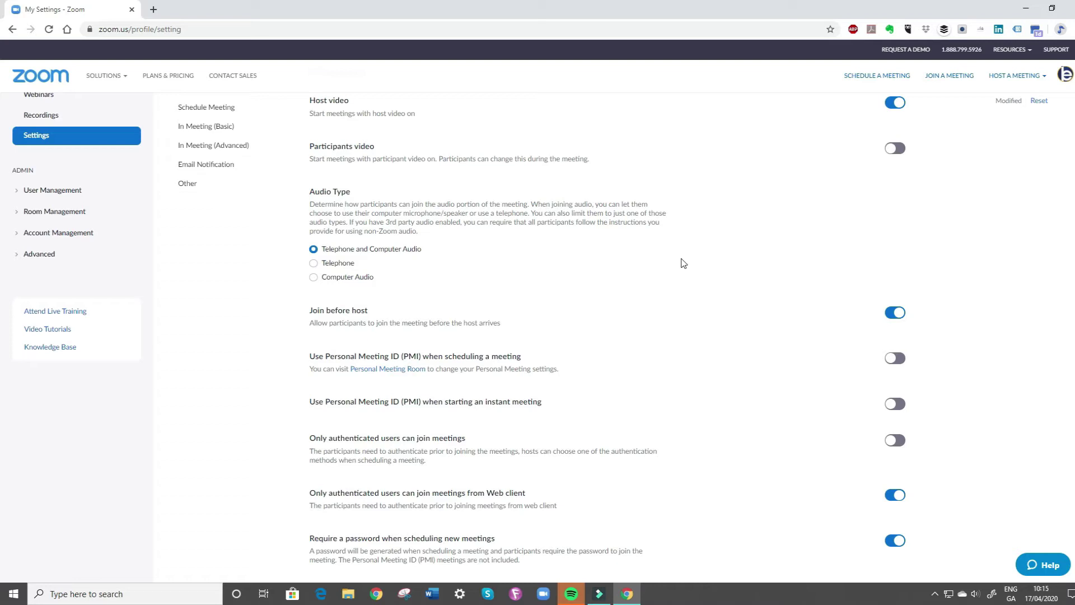
pyautogui.scroll(-1, 683, 264)
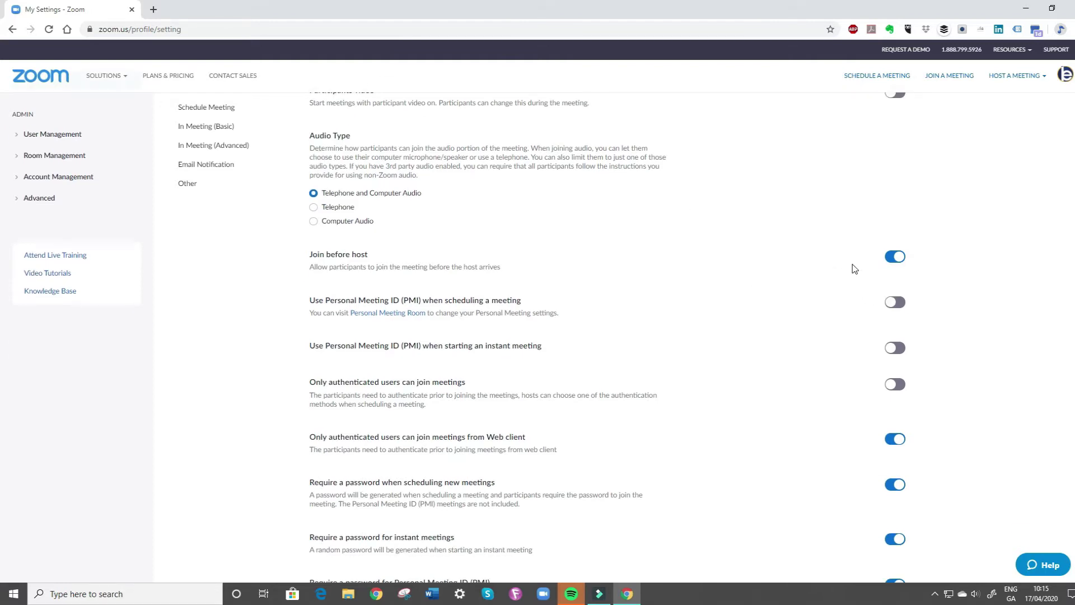
pyautogui.click(886, 259)
# Review the Schedule Meeting options for Personal Meeting ID, user authentication, meeting passwords, muting upon entry and meeting reminders
pyautogui.scroll(-1, 754, 269)
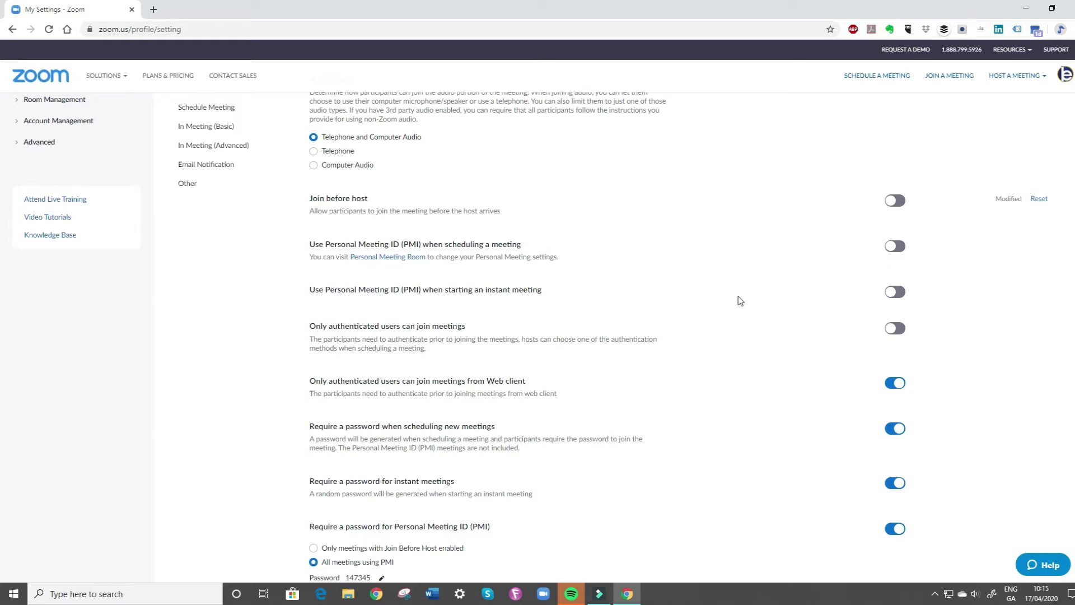
pyautogui.scroll(-2, 750, 297)
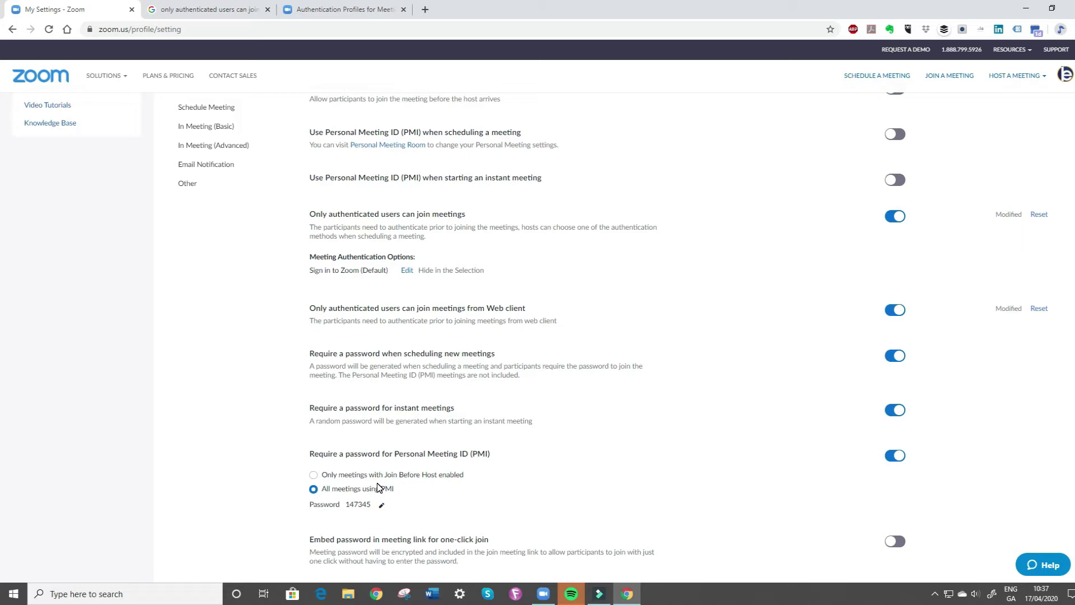
pyautogui.scroll(-3, 564, 358)
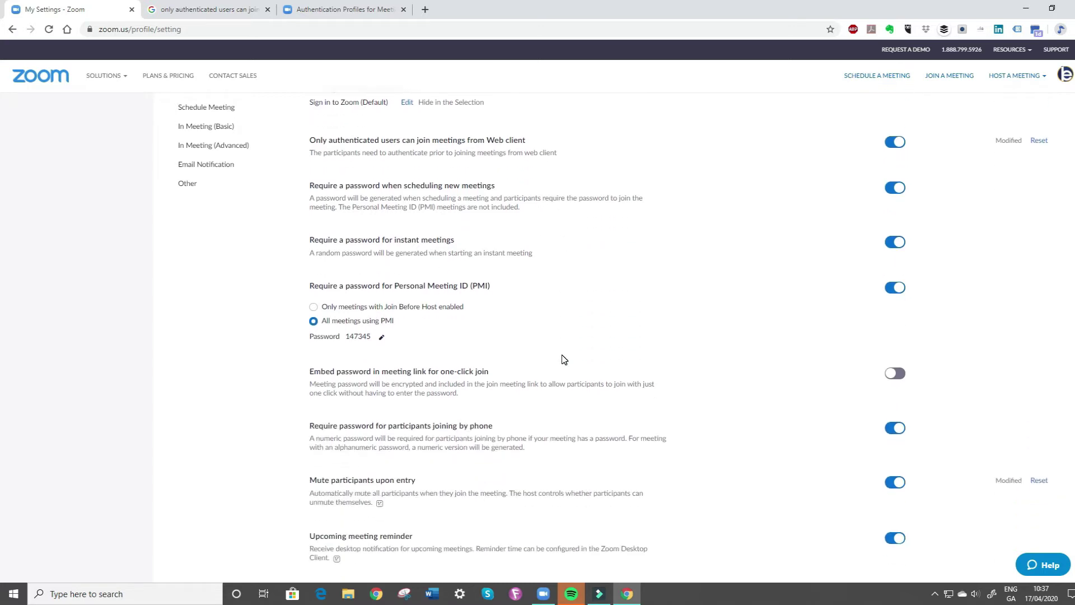
pyautogui.scroll(-4, 599, 320)
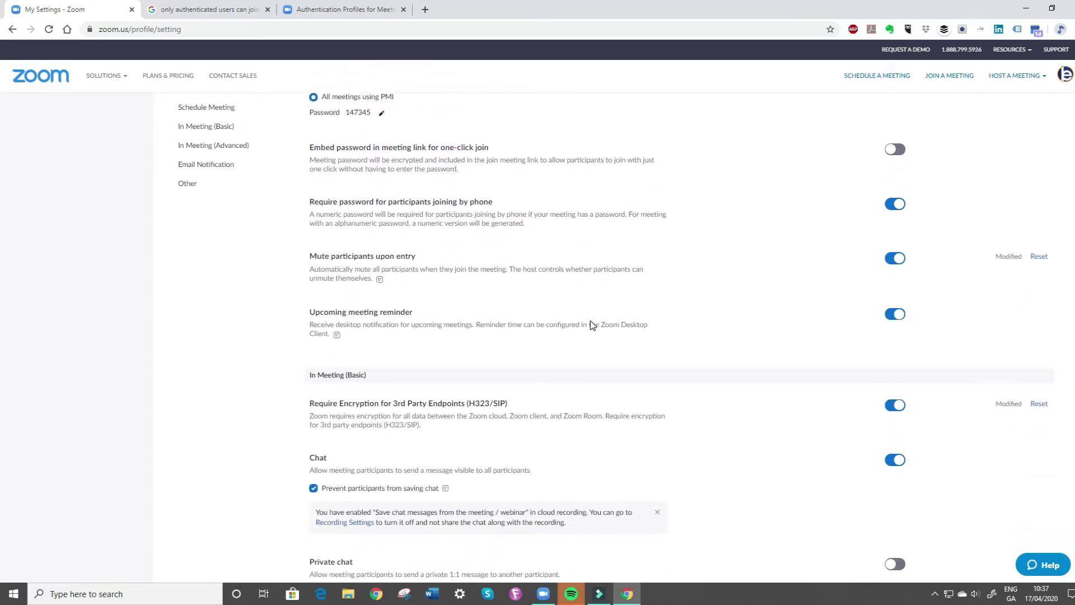
pyautogui.scroll(1, 592, 325)
pyautogui.scroll(-1, 557, 335)
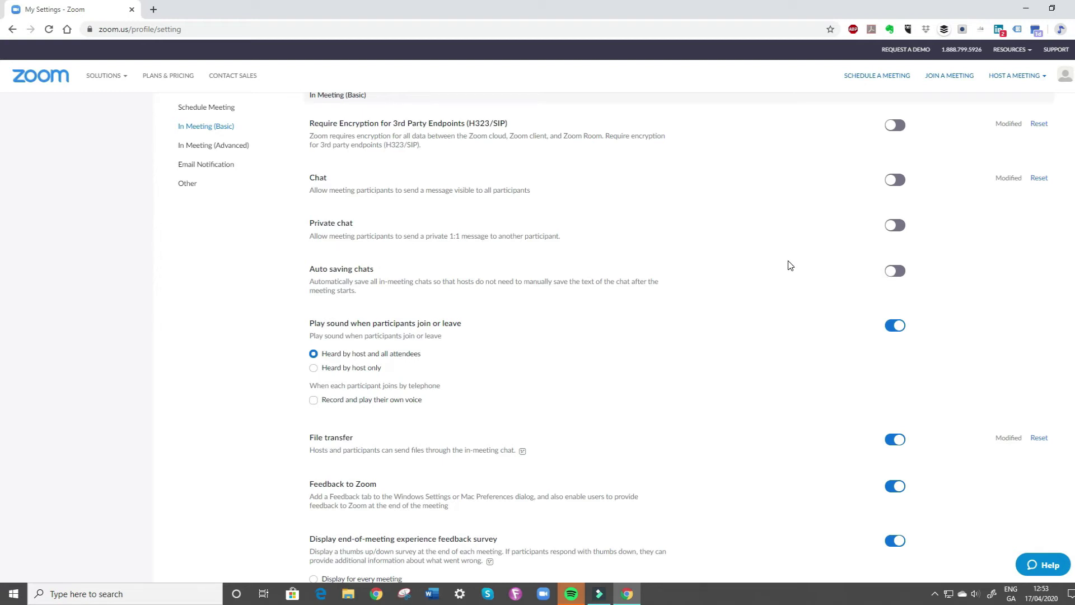
# Examine the In Meeting (Basic) options for chat, join sounds, file transfer, feedback, co-host, polling and screen sharing
pyautogui.scroll(-1, 790, 266)
pyautogui.scroll(-3, 789, 265)
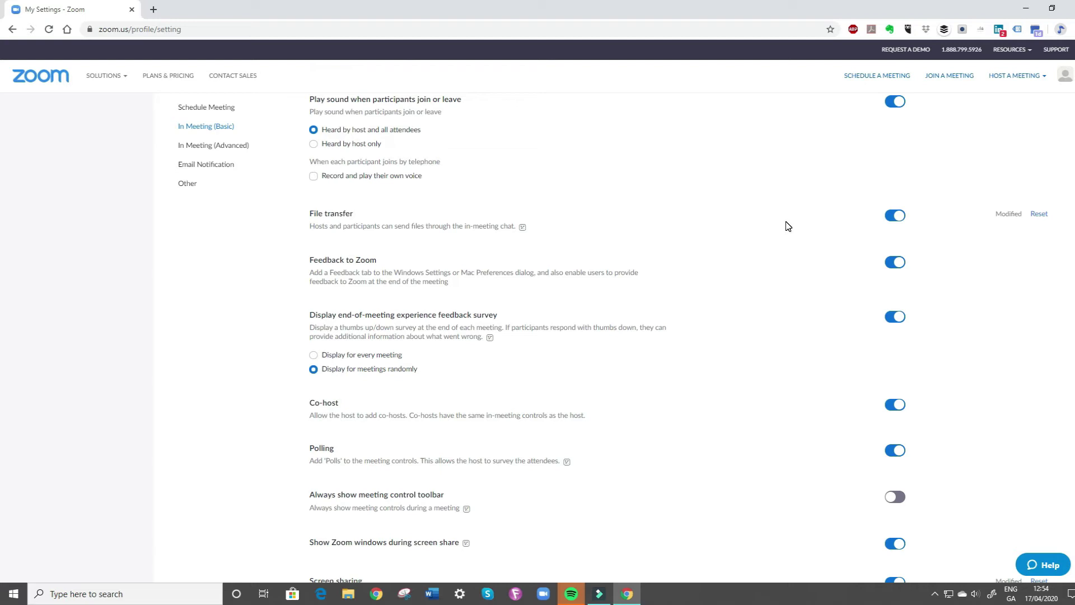
pyautogui.click(1007, 50)
pyautogui.scroll(-1, 672, 242)
pyautogui.scroll(-3, 672, 242)
pyautogui.scroll(1, 672, 242)
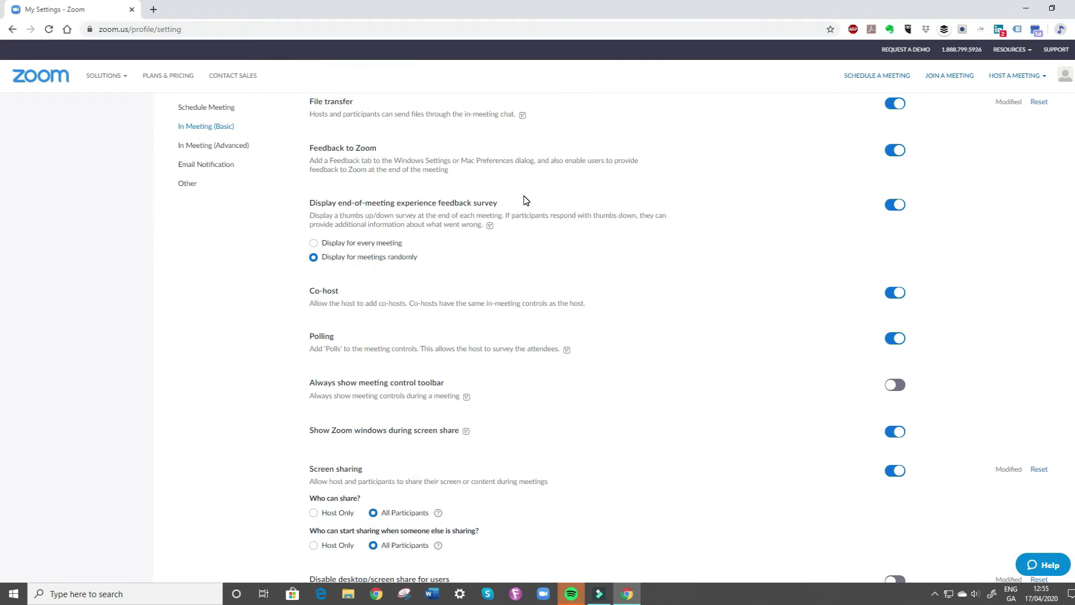
pyautogui.scroll(-2, 603, 219)
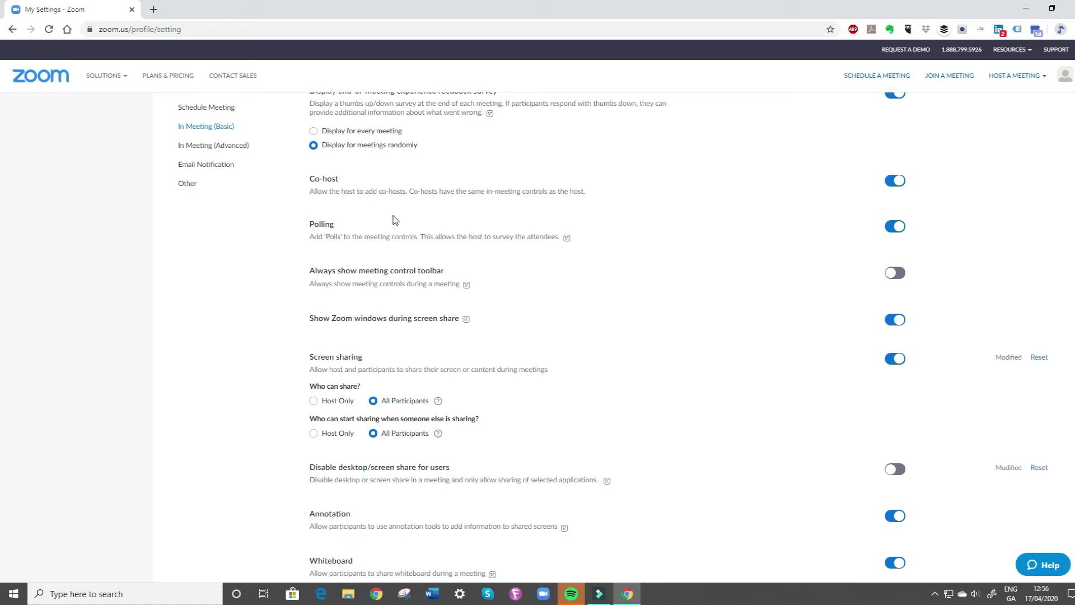
pyautogui.scroll(-1, 597, 224)
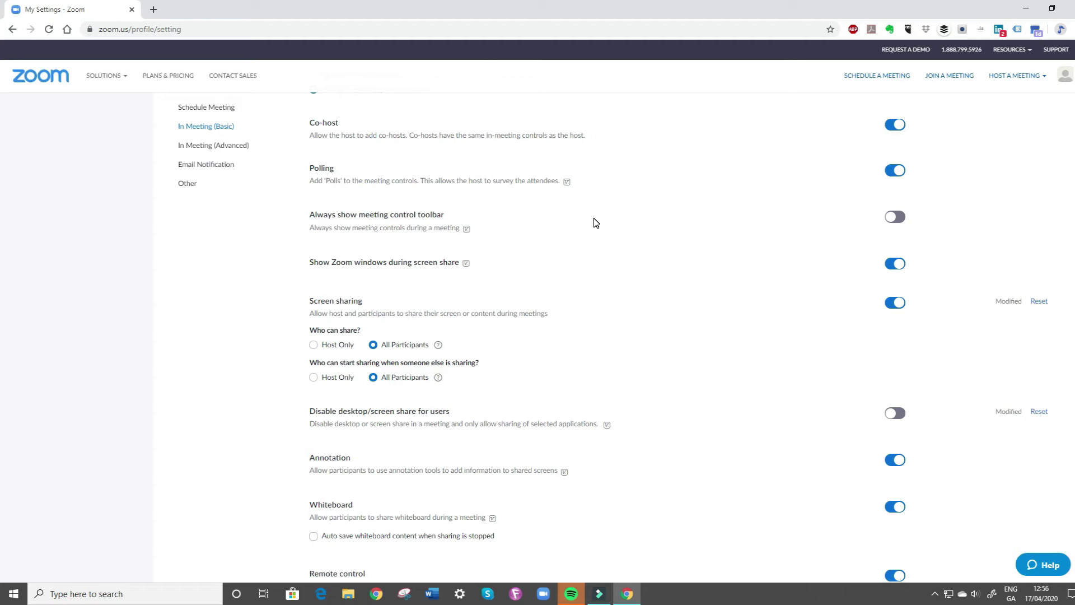
pyautogui.scroll(-2, 595, 222)
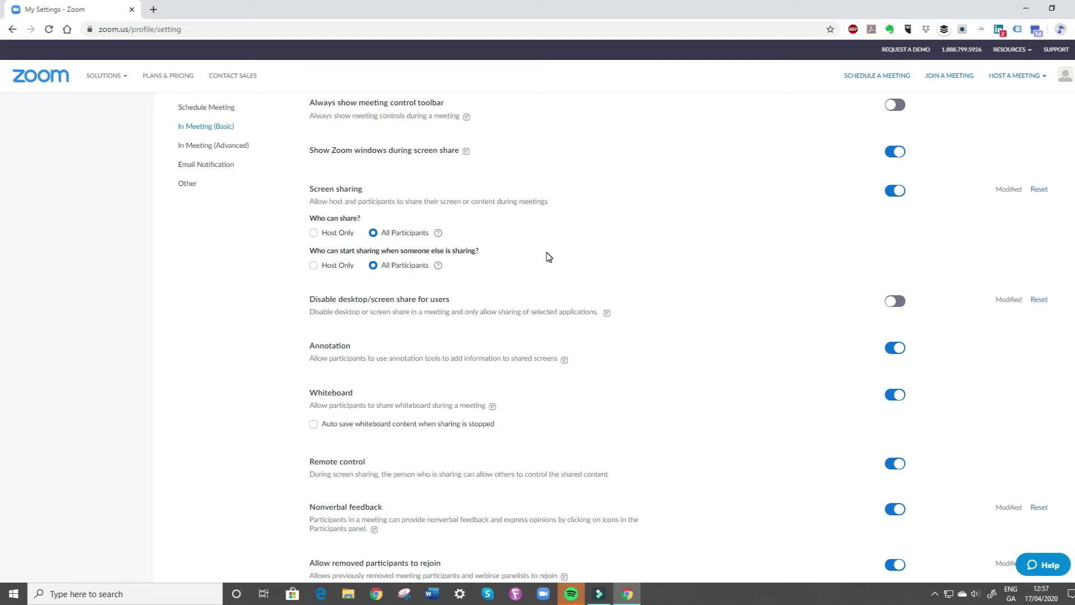
# Turn off Remote control in the In Meeting (Basic) settings
pyautogui.scroll(-2, 548, 257)
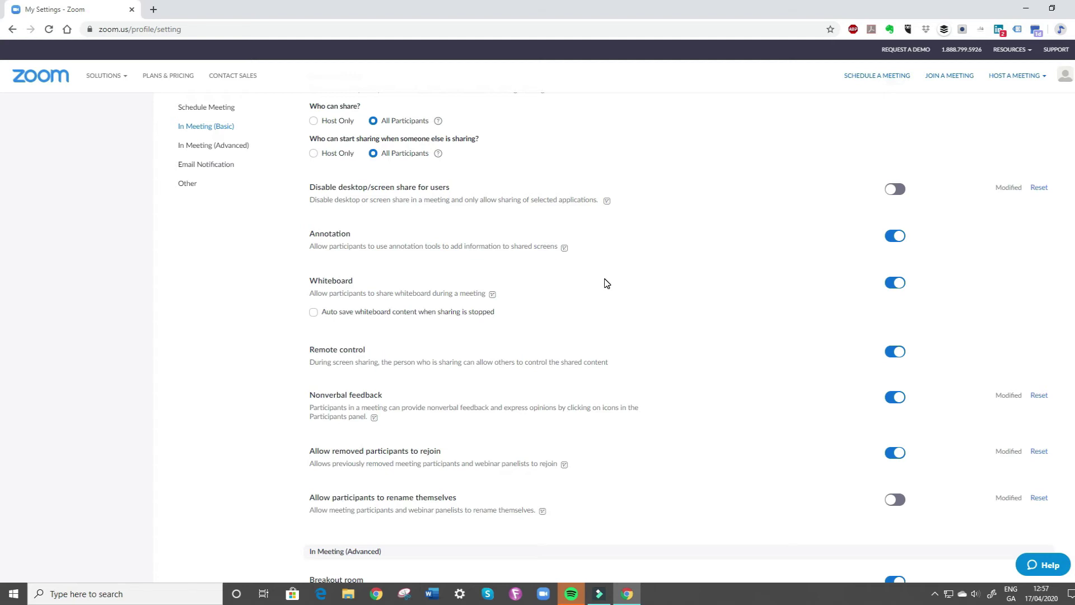
pyautogui.scroll(-1, 606, 282)
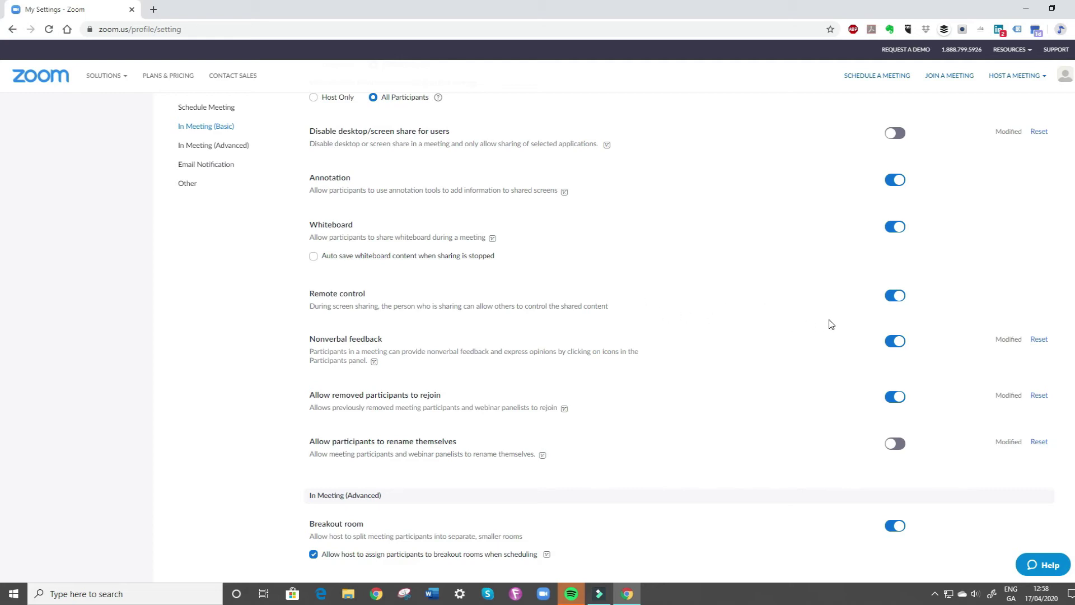
pyautogui.click(894, 296)
# Review the settings from Nonverbal feedback through participant renaming, breakout rooms, captions and camera control to Virtual background
pyautogui.scroll(-1, 674, 384)
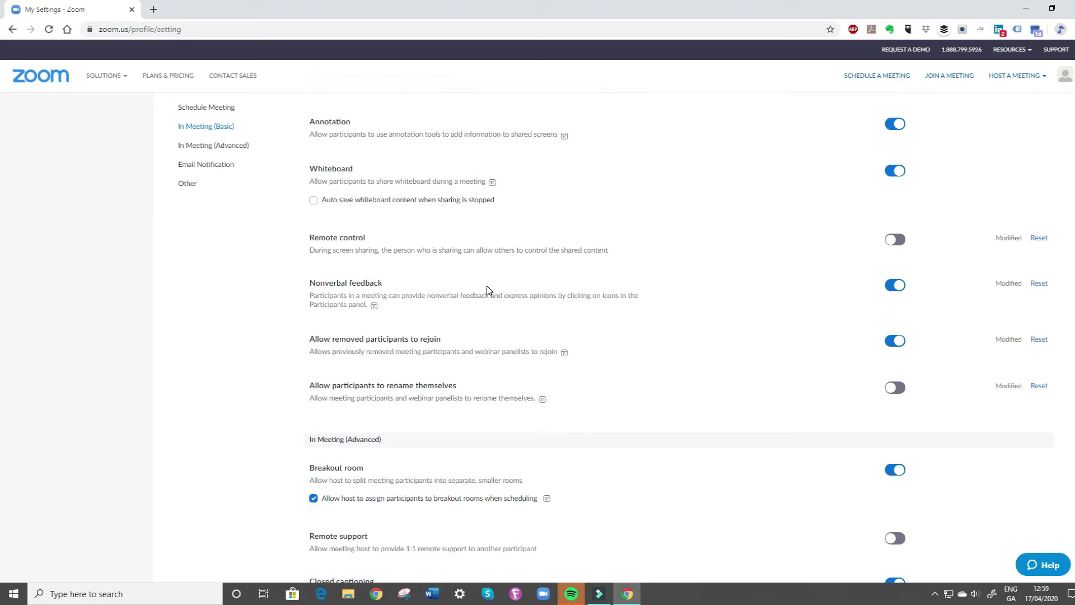
pyautogui.scroll(-1, 586, 293)
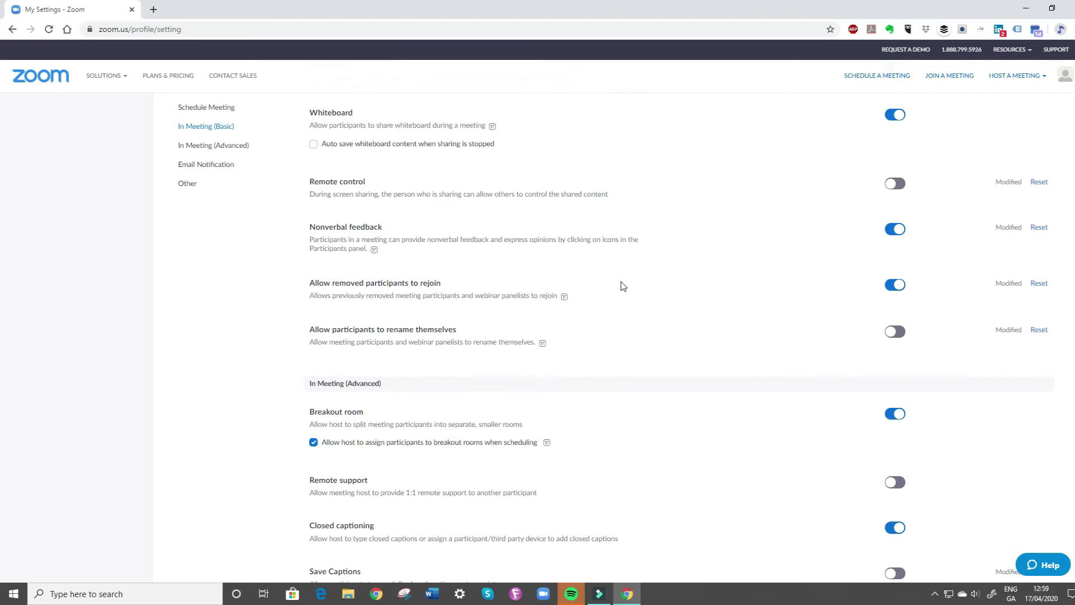
pyautogui.scroll(-1, 609, 287)
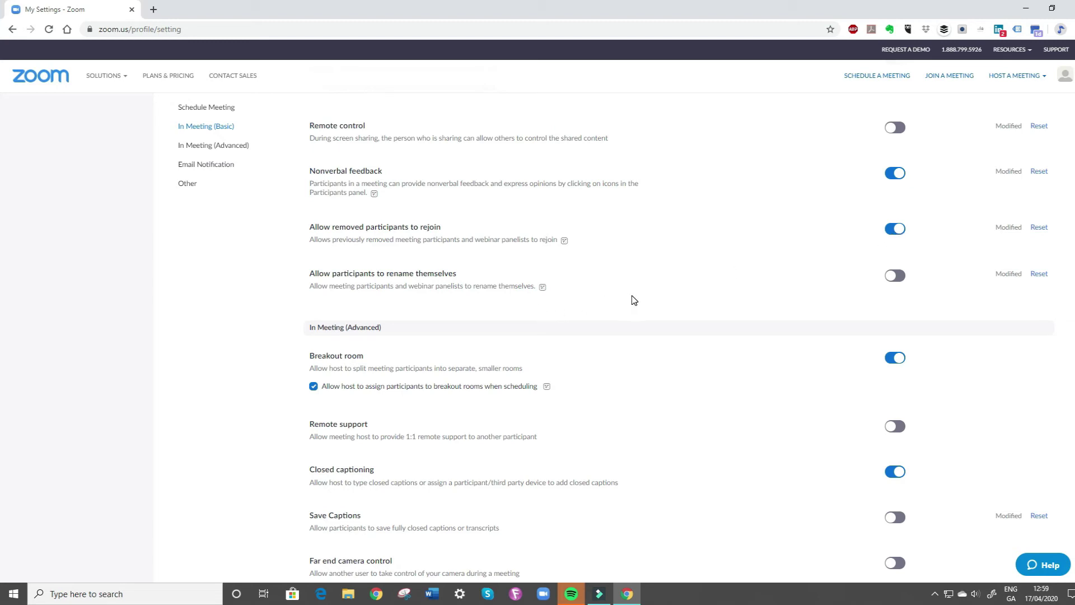
pyautogui.scroll(-1, 635, 302)
pyautogui.scroll(-1, 637, 304)
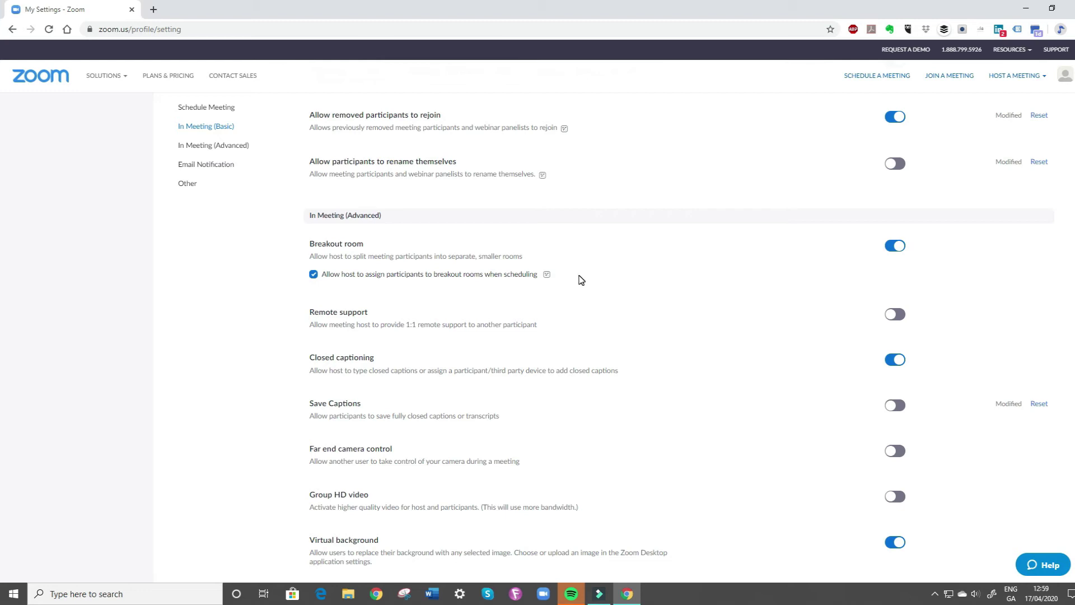
pyautogui.scroll(-3, 580, 280)
pyautogui.scroll(1, 580, 280)
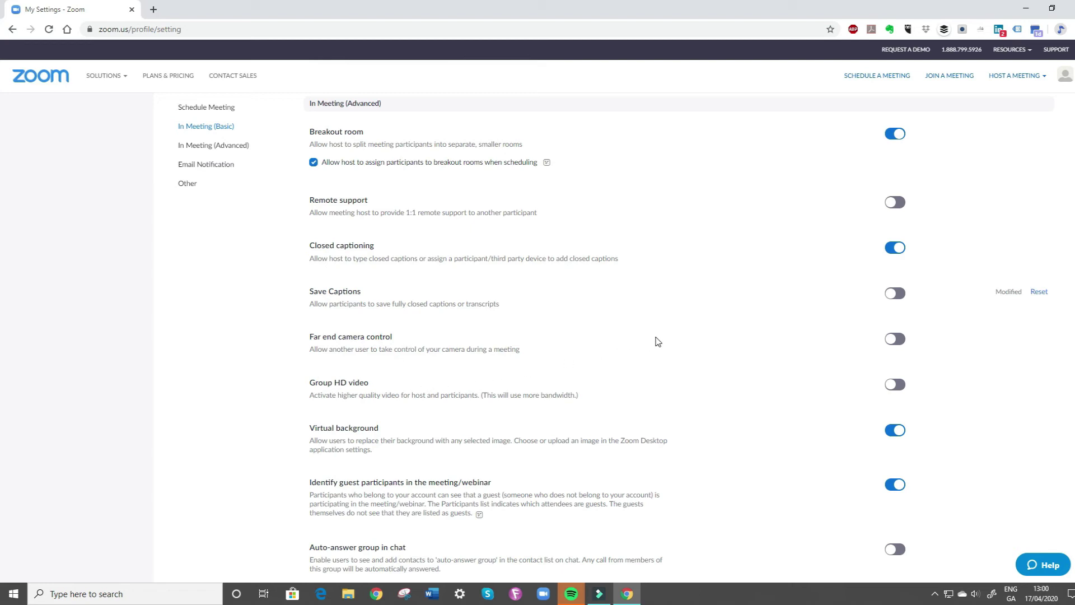
pyautogui.scroll(-2, 647, 333)
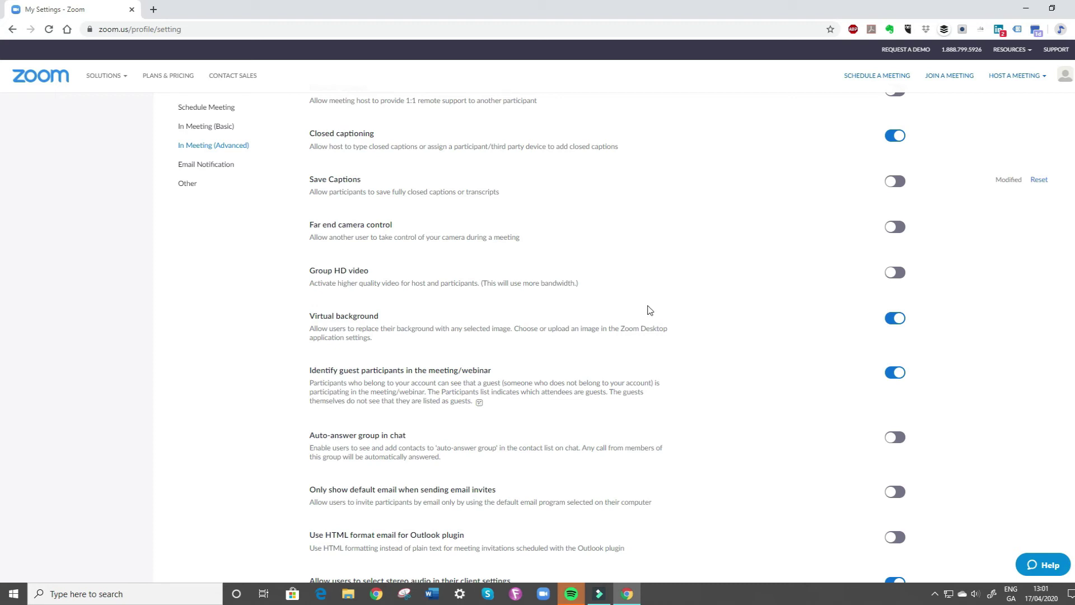
# Examine the In Meeting (Advanced) options for email invites, audio, waiting room, browser join link and live streaming, including the custom service instructions
pyautogui.scroll(-3, 663, 309)
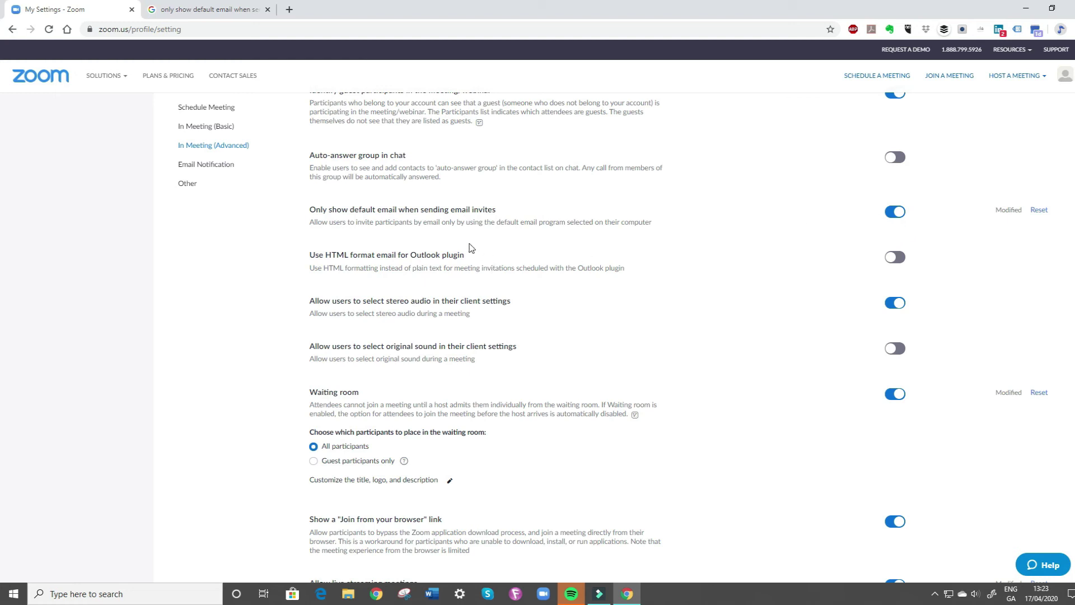
pyautogui.scroll(-1, 420, 251)
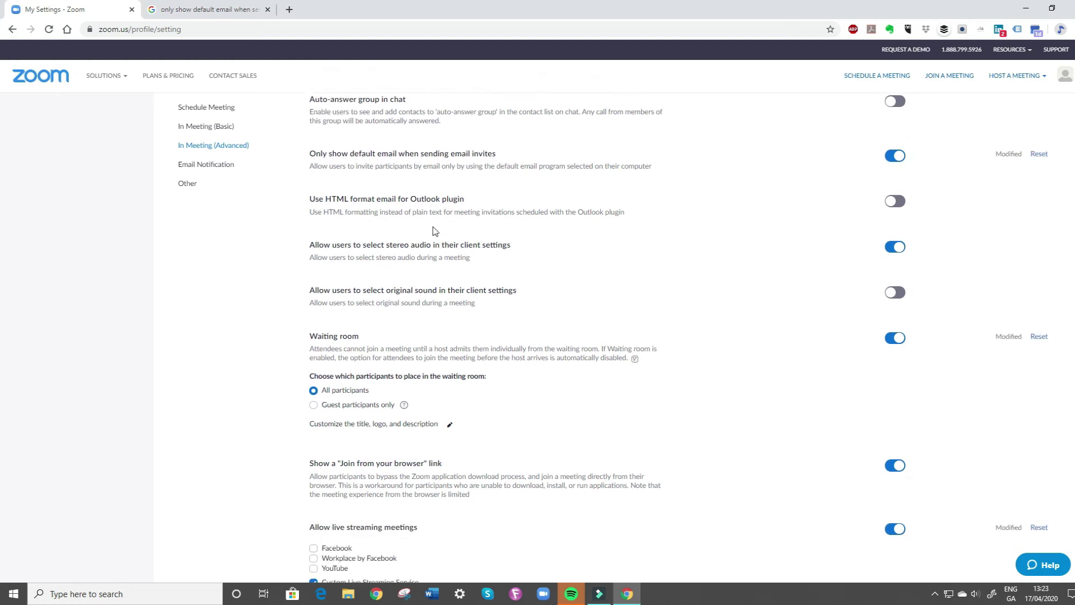
pyautogui.scroll(-1, 431, 228)
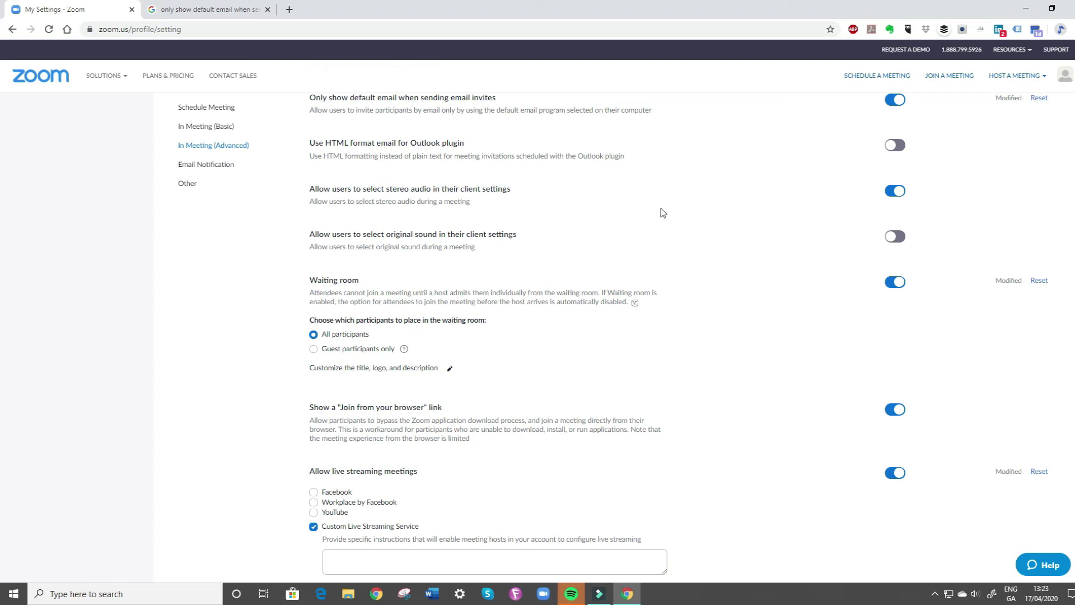
pyautogui.scroll(-1, 663, 213)
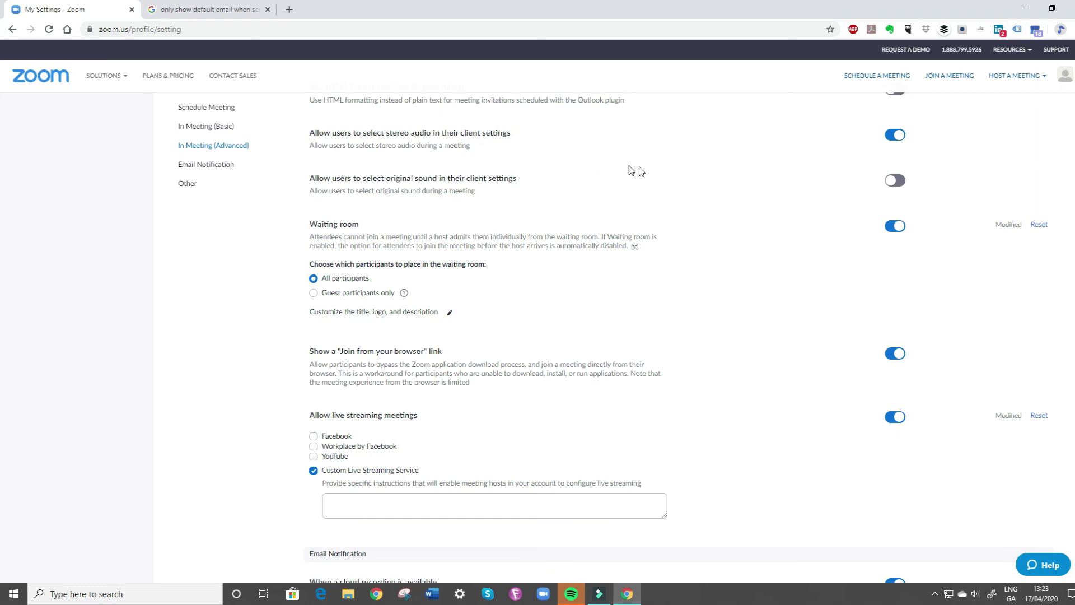
pyautogui.scroll(-2, 641, 173)
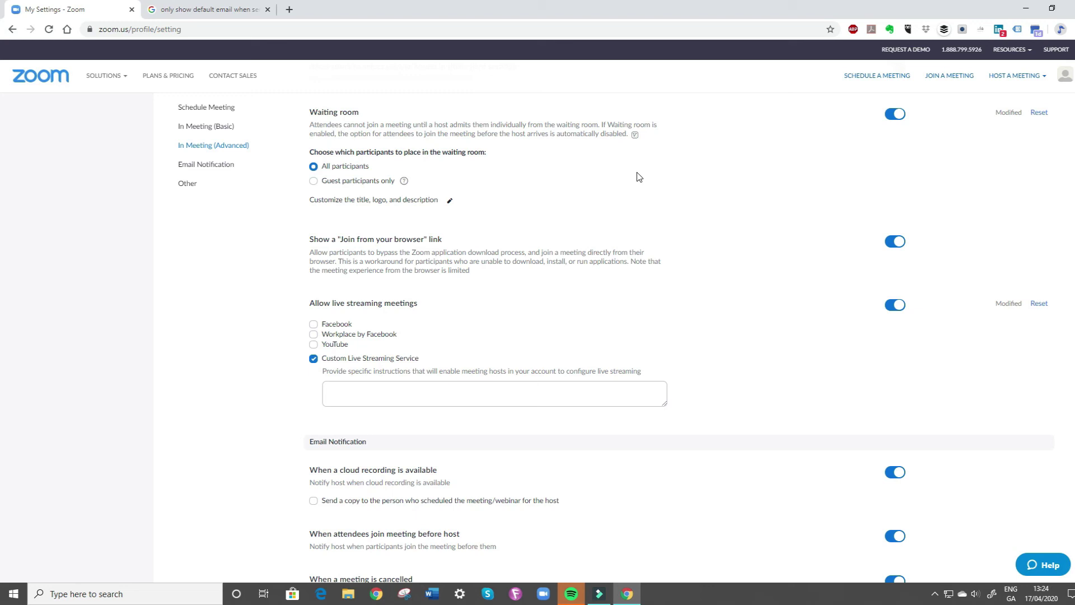
pyautogui.scroll(-2, 639, 177)
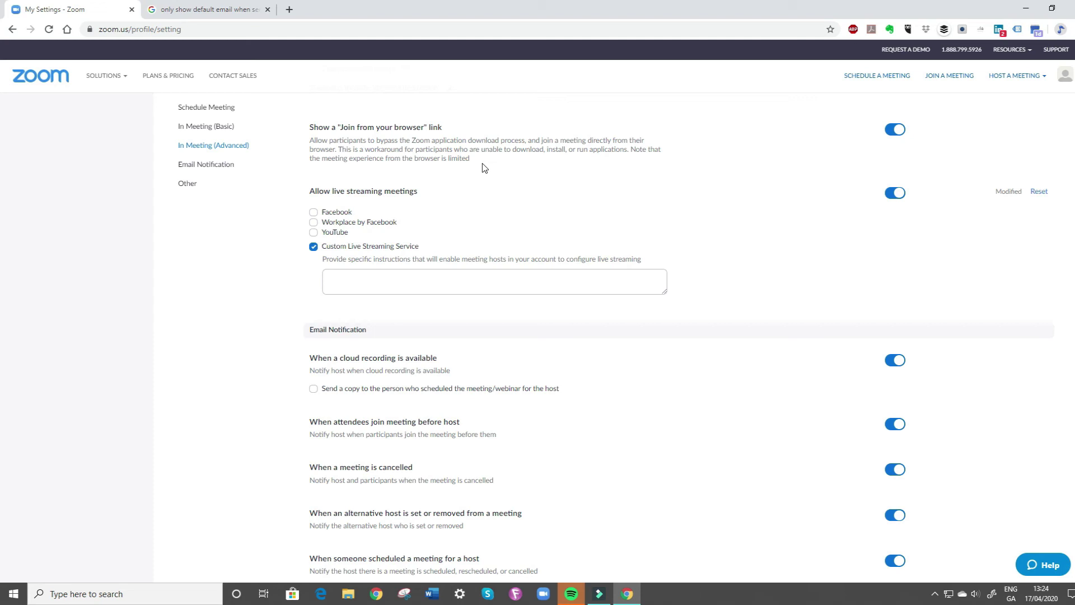
pyautogui.scroll(-1, 485, 168)
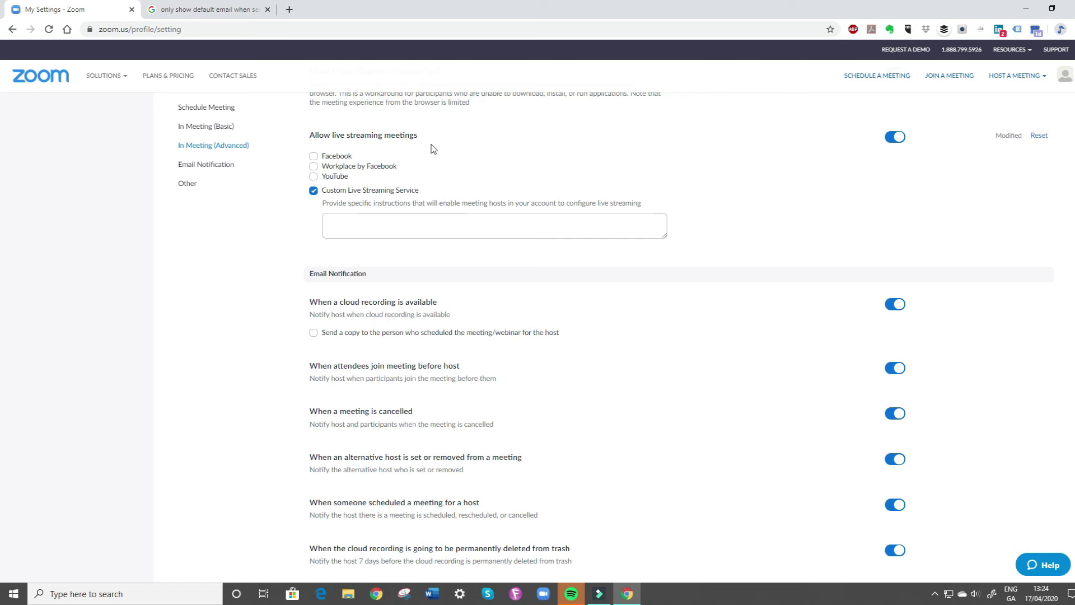
pyautogui.click(323, 227)
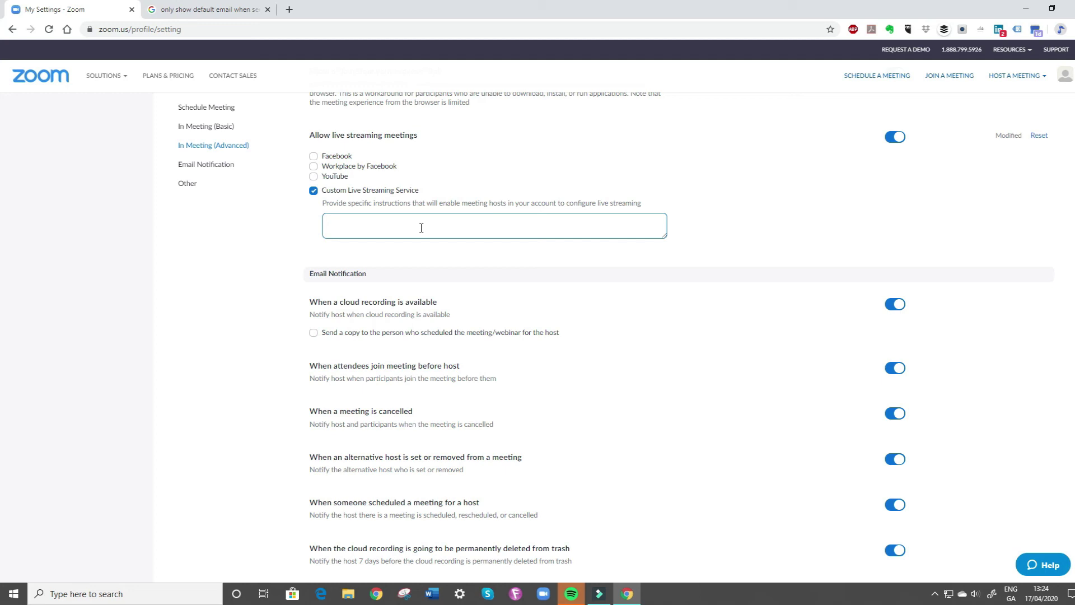
pyautogui.click(354, 191)
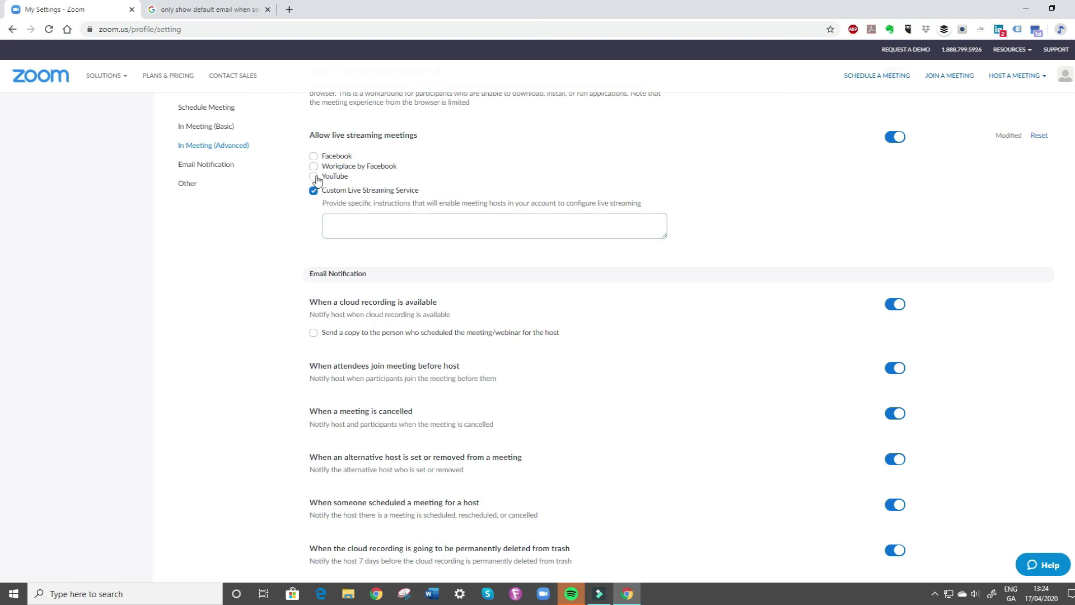
pyautogui.click(394, 217)
pyautogui.click(756, 137)
# Review the Email Notification options and the Other section's iOS snapshot blur, invitation email and schedule privilege settings
pyautogui.scroll(-2, 616, 229)
pyautogui.scroll(-1, 615, 227)
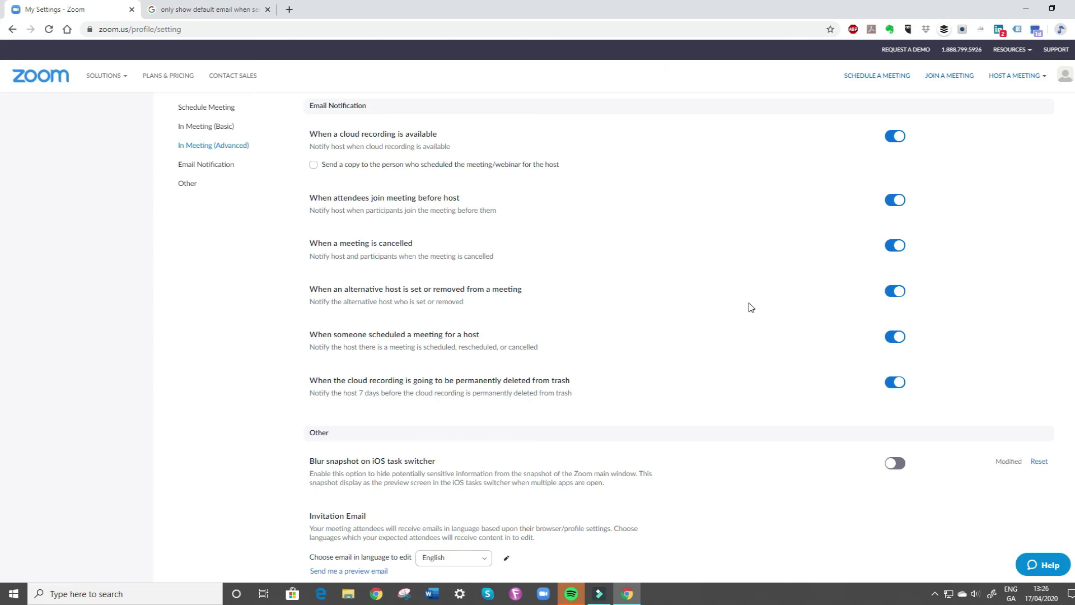
pyautogui.scroll(-2, 747, 304)
pyautogui.scroll(2, 728, 302)
pyautogui.scroll(-2, 726, 302)
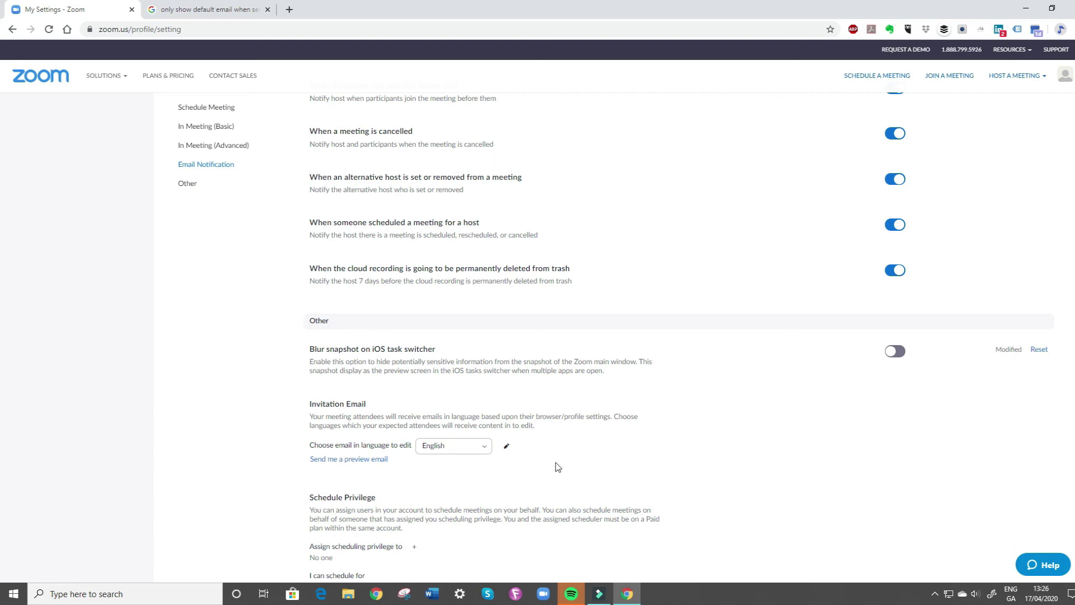
pyautogui.scroll(-1, 557, 467)
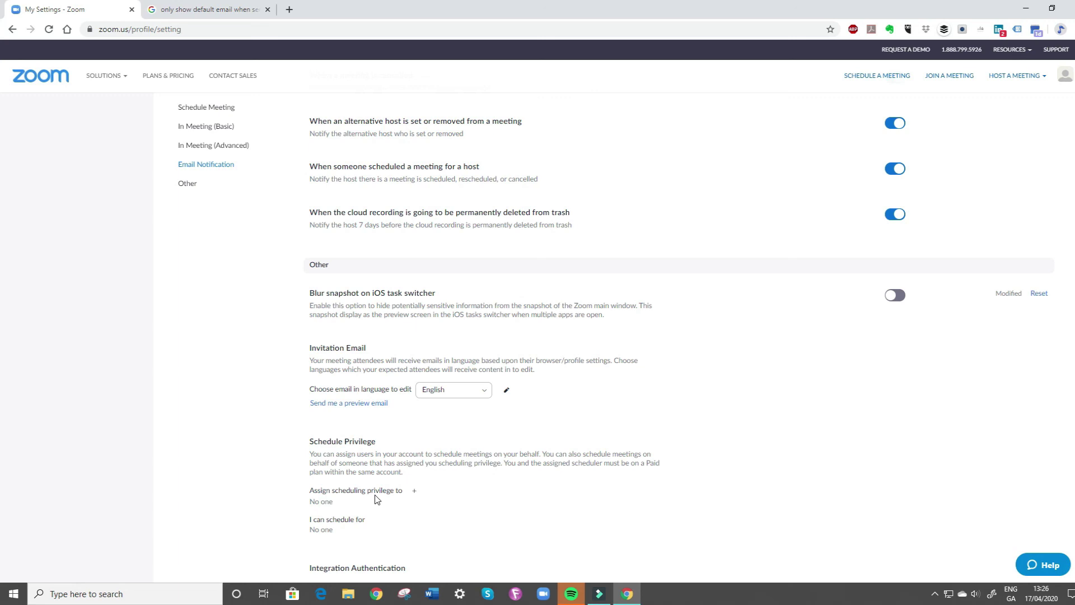
# Open the Recording settings and look over the local and cloud recording options
pyautogui.scroll(20, 375, 498)
pyautogui.scroll(20, 375, 498)
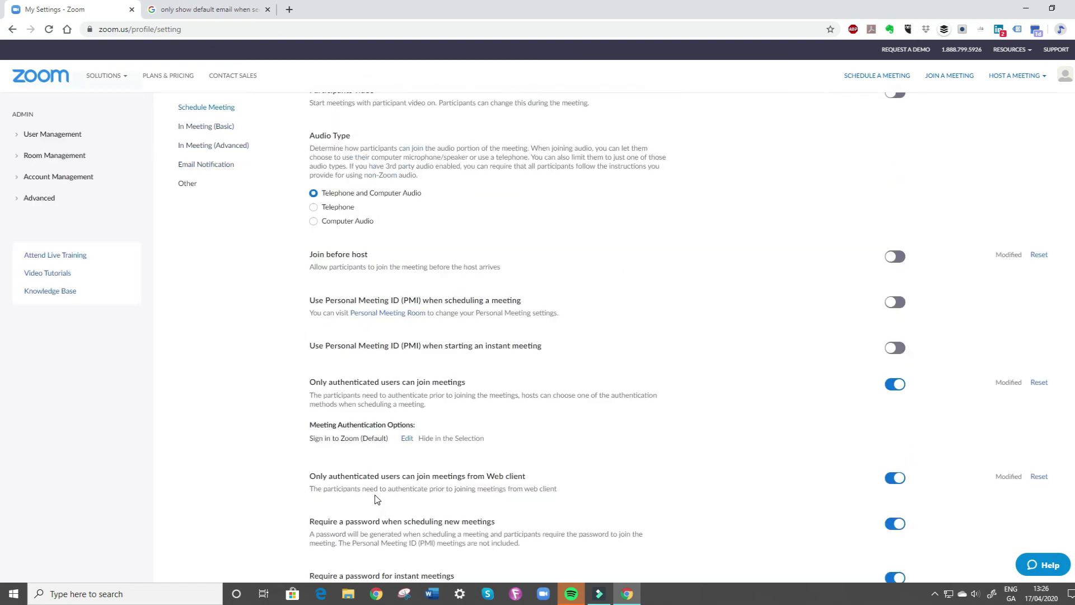
pyautogui.scroll(4, 375, 498)
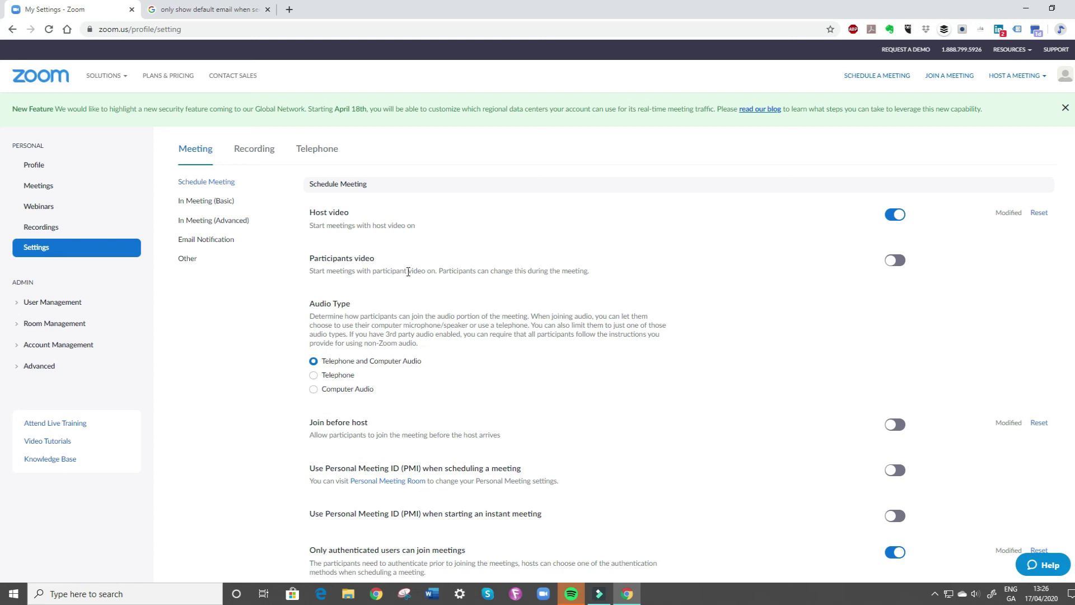
pyautogui.click(253, 151)
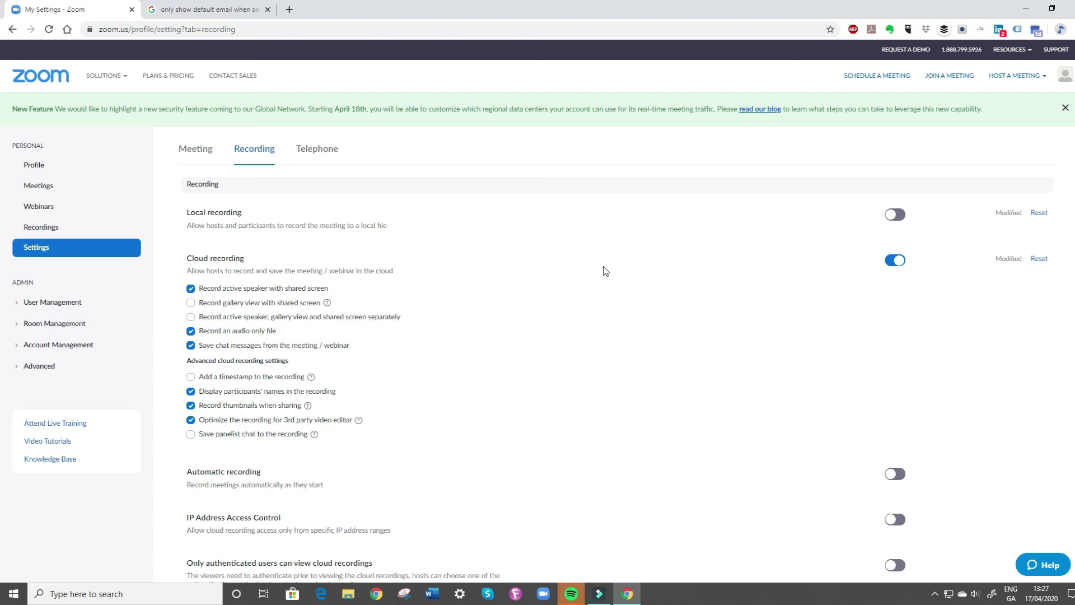
pyautogui.scroll(-1, 604, 271)
pyautogui.scroll(1, 605, 271)
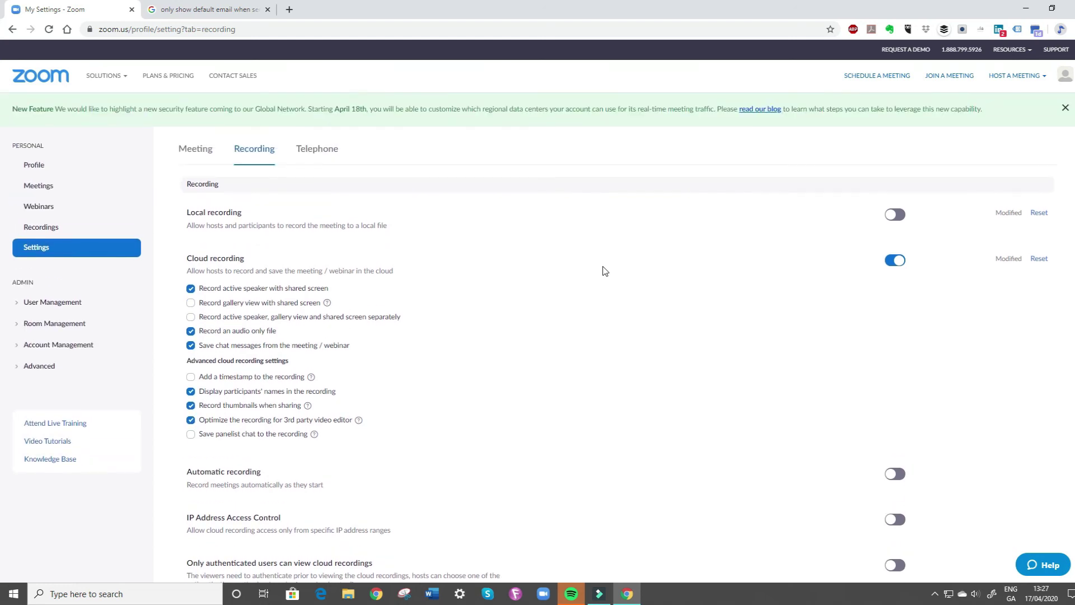